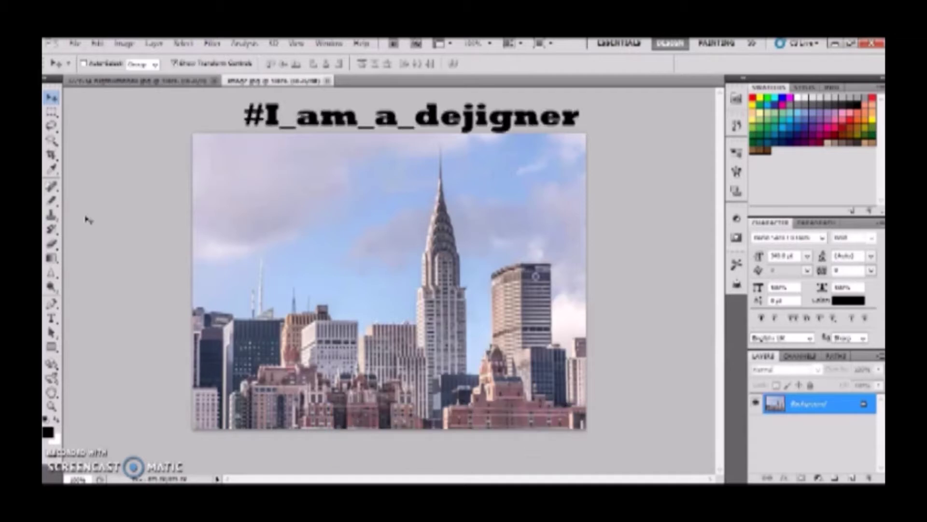
Step: View the tree leaves photo and the city skyline photo in their open documents
click(161, 81)
click(249, 86)
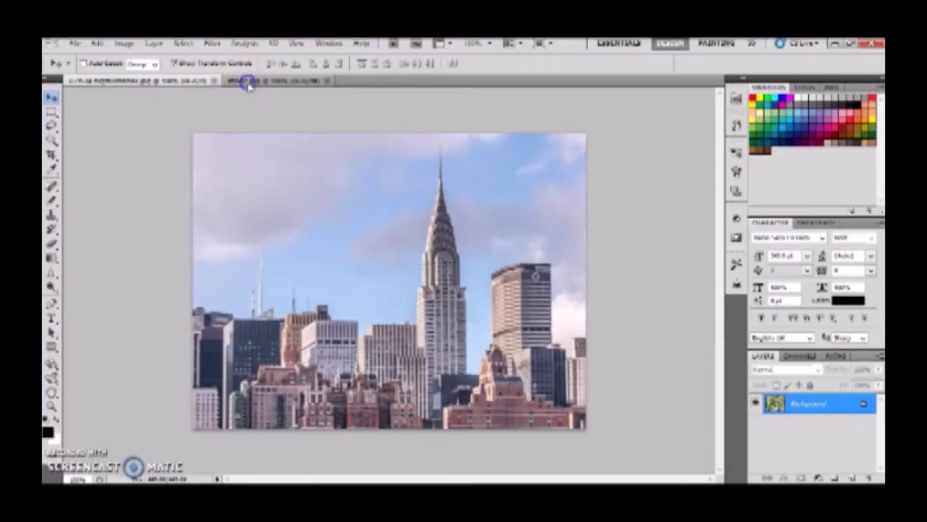
click(174, 82)
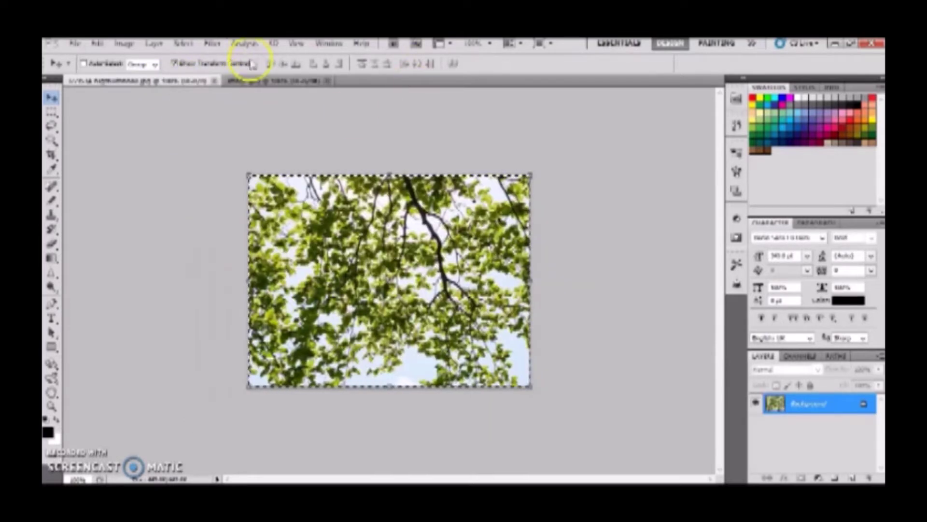
click(249, 81)
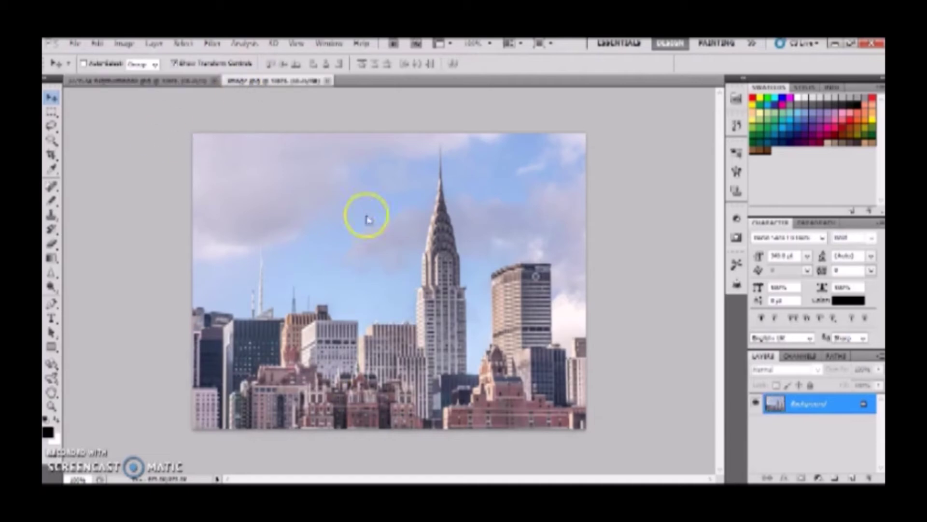
Step: Create a new white RGB document 1500 pixels wide and 1000 pixels high
key(ctrl+n)
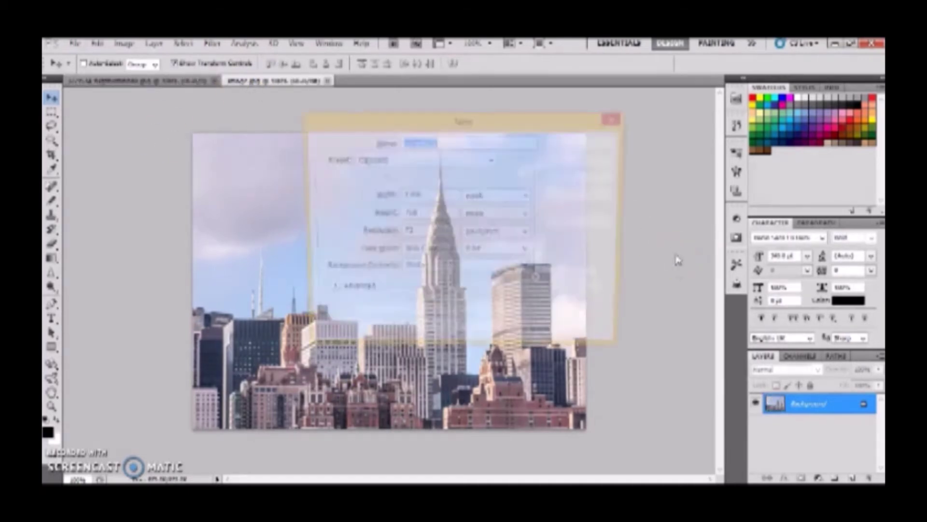
click(425, 195)
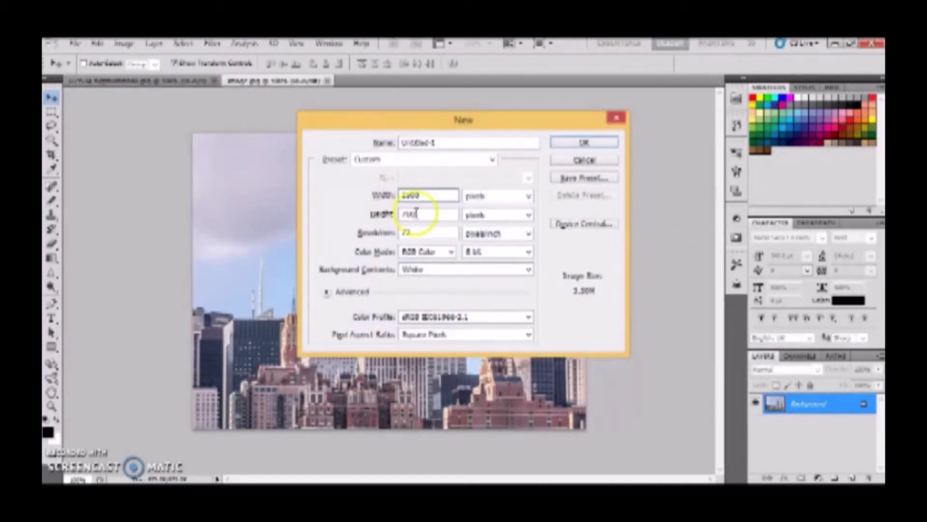
text(1150)
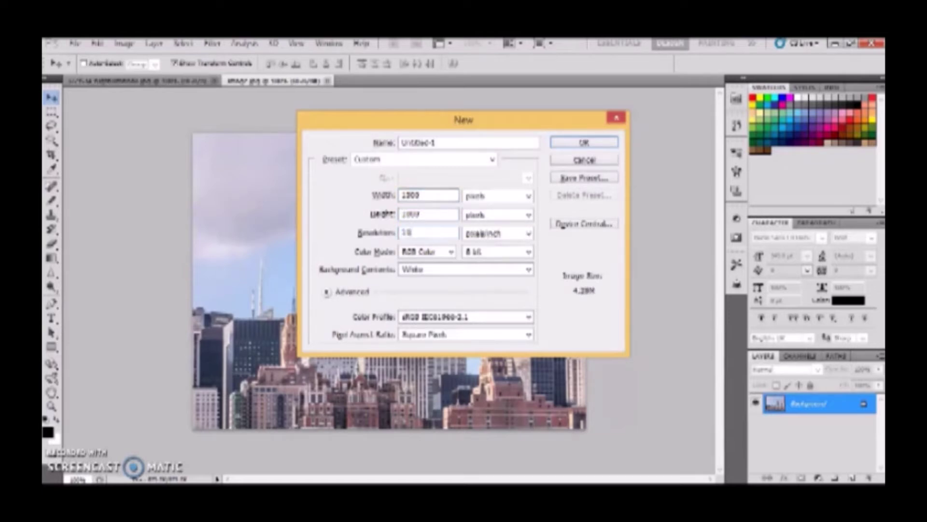
key(Return)
Step: Add the text "FUN" in black bold Berlin Sans FB Demi on the blank canvas
click(51, 319)
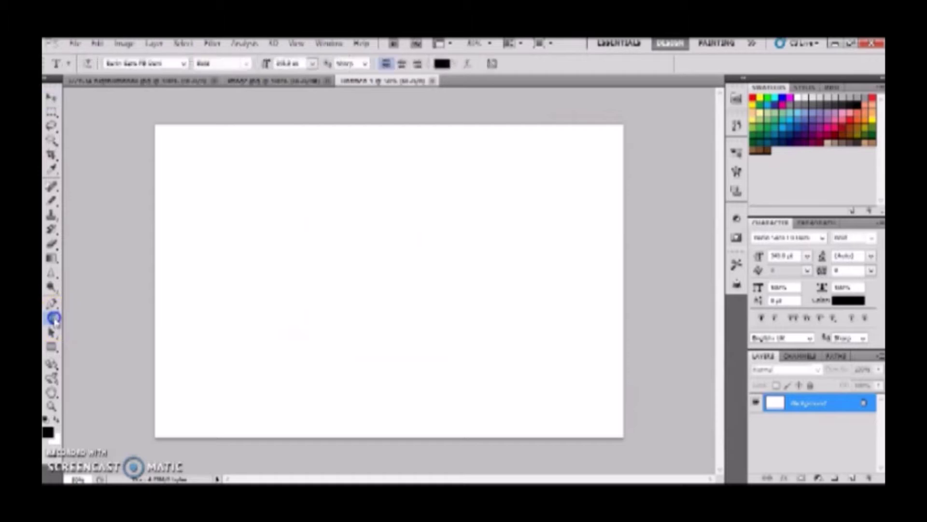
click(206, 301)
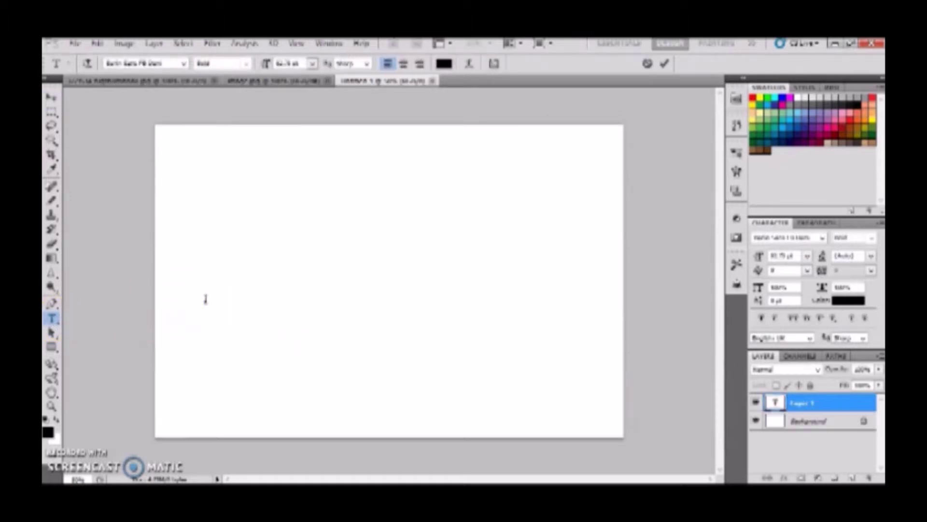
text(FUN)
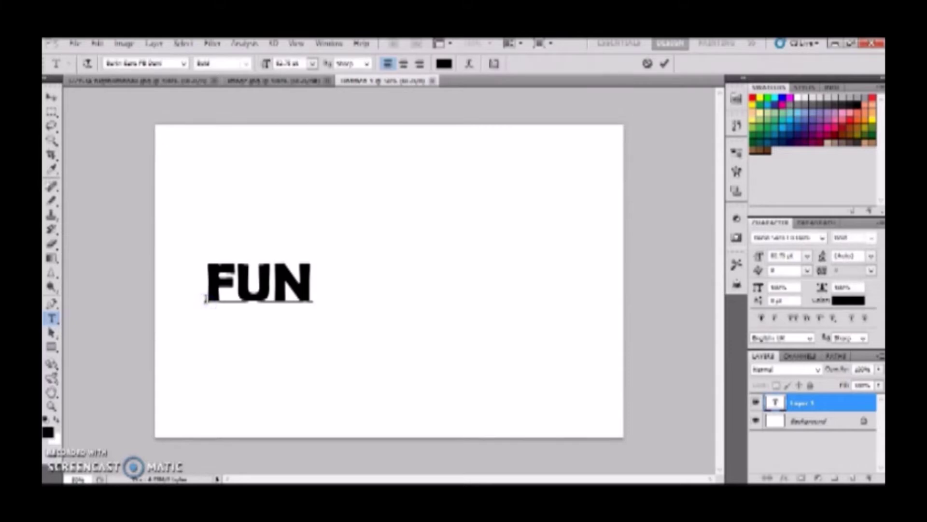
click(664, 63)
Step: Move the FUN text to the canvas's upper-left area and scale it up to about the width of the canvas
key(v)
drag(292, 286, 248, 175)
click(269, 193)
drag(271, 202, 678, 364)
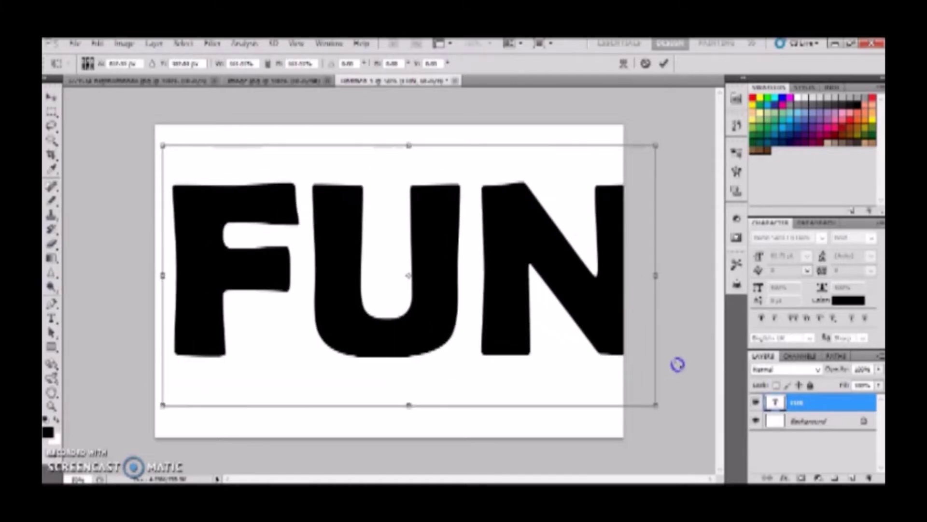
key(Return)
Step: Select the whole canvas and align the FUN text to its vertical center and left edge
key(ctrl+a)
click(282, 65)
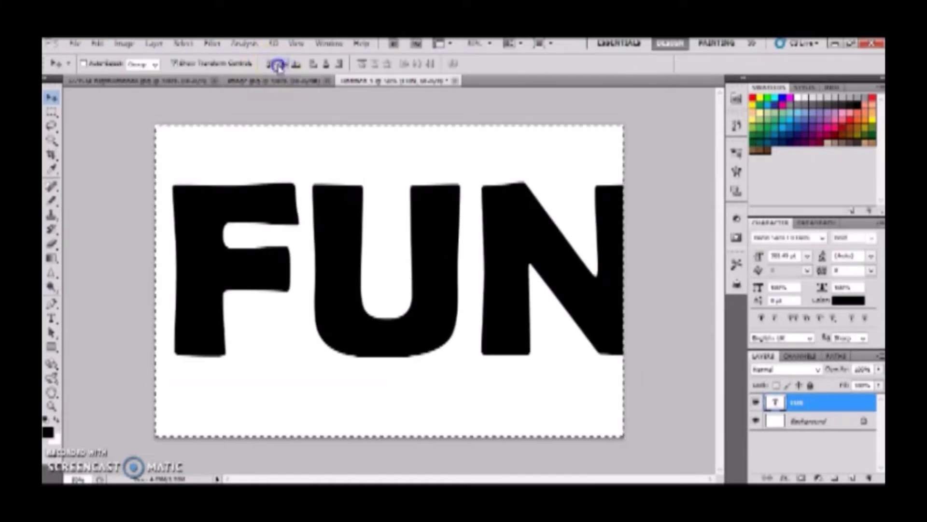
click(313, 65)
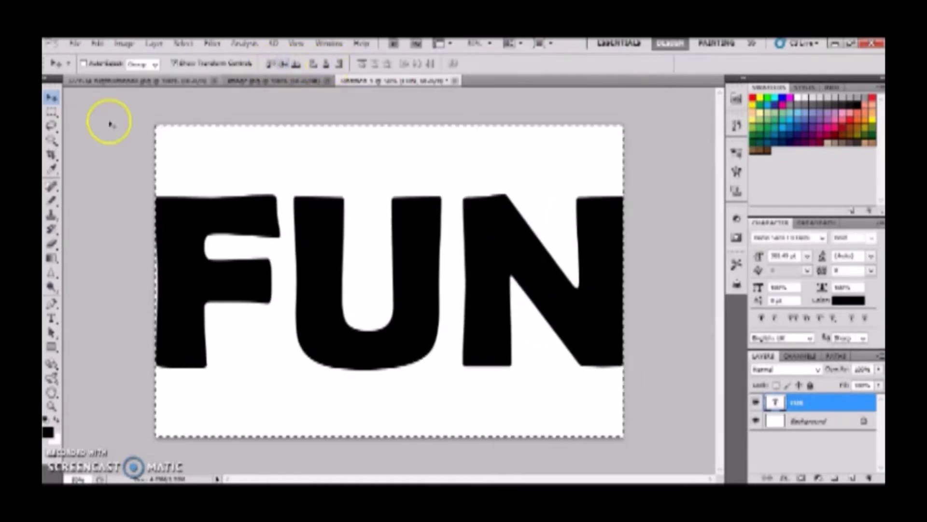
click(51, 113)
click(77, 132)
click(76, 132)
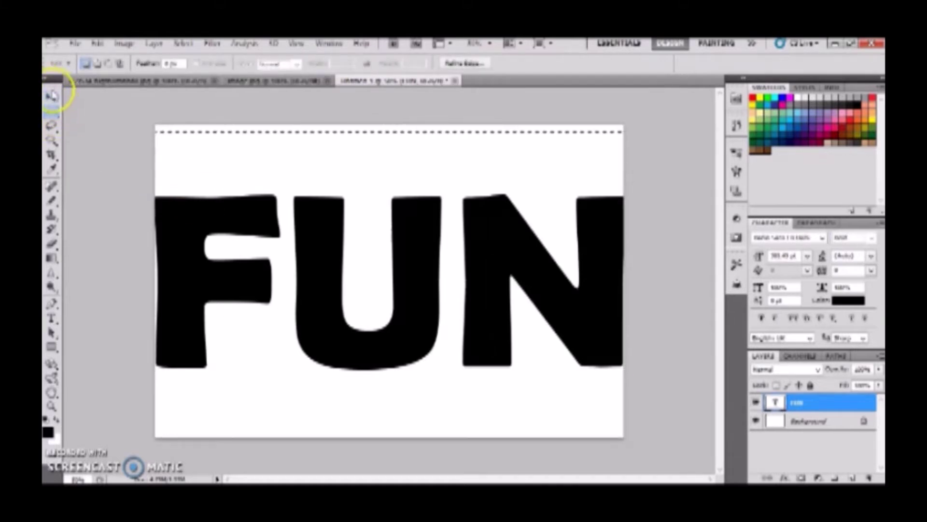
click(53, 113)
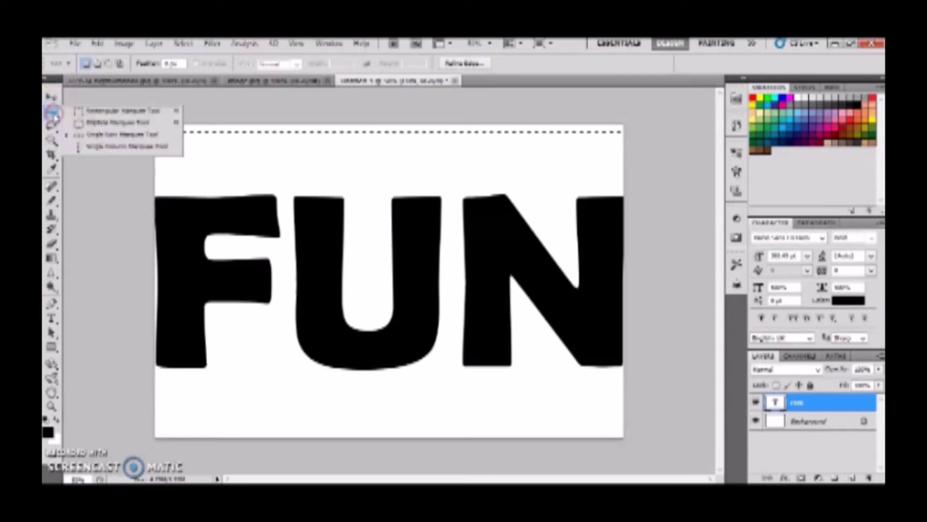
click(83, 111)
click(93, 145)
click(53, 99)
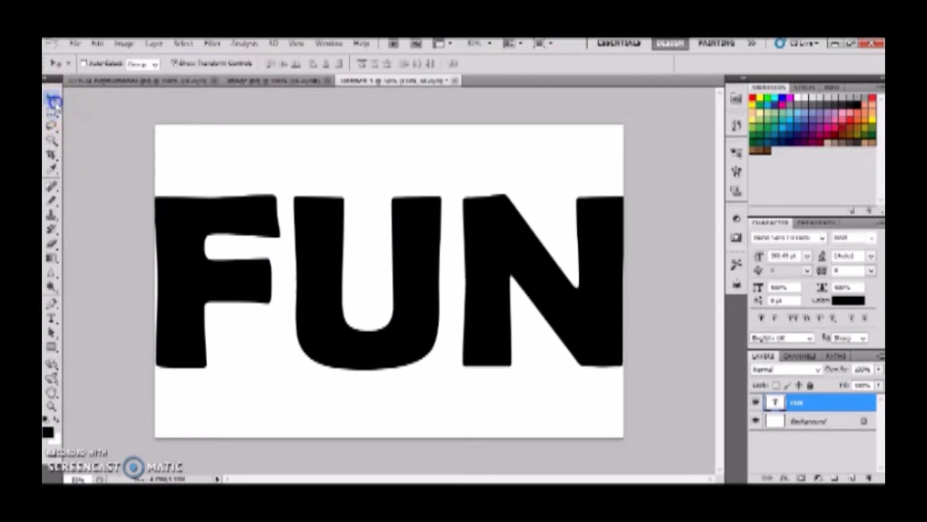
Step: Shift the FUN text slightly inward and scale it down a little so it fits within the canvas width
drag(154, 195, 164, 200)
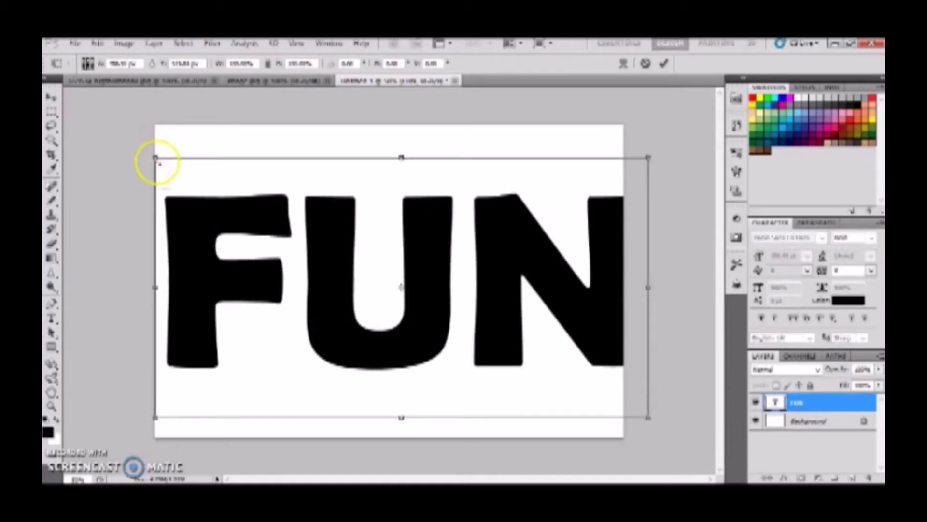
drag(155, 155, 173, 168)
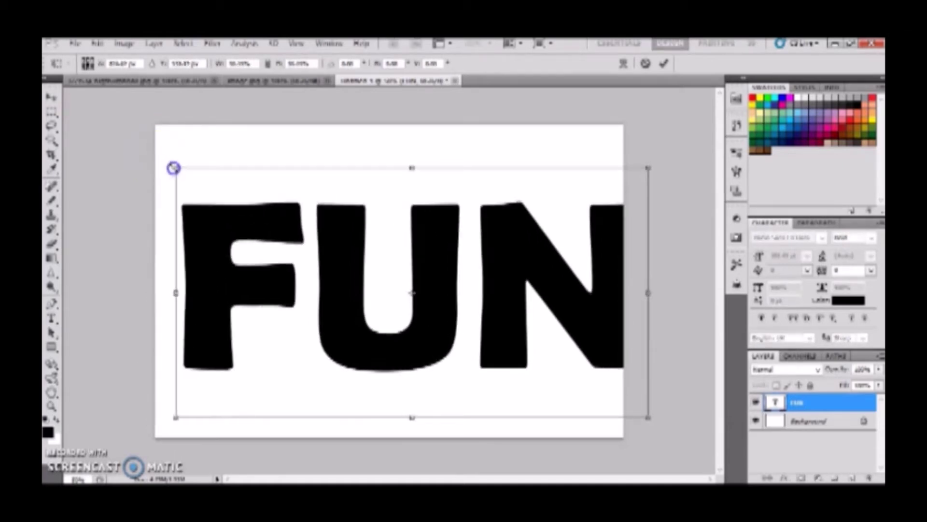
double_click(203, 207)
Step: Center the FUN text on the whole canvas vertically and horizontally, and clear the selection
key(ctrl+a)
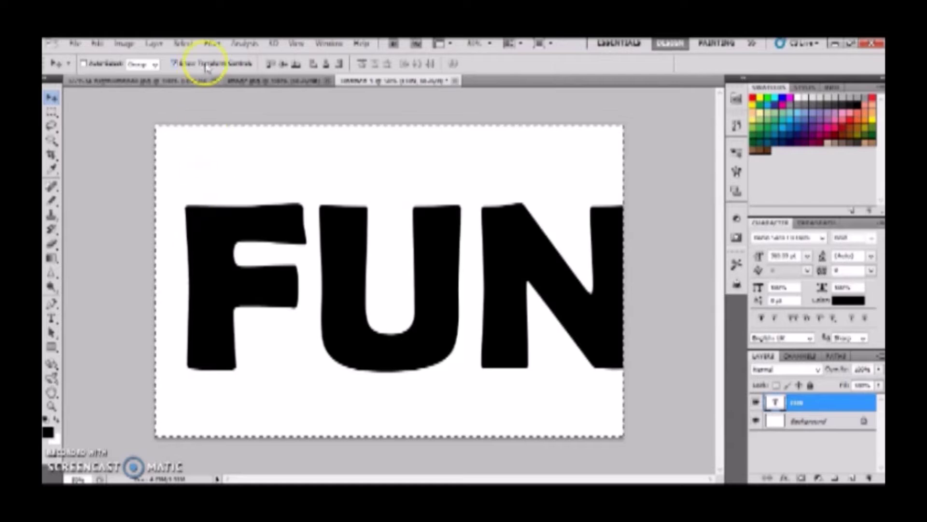
click(284, 64)
click(325, 64)
key(ctrl+d)
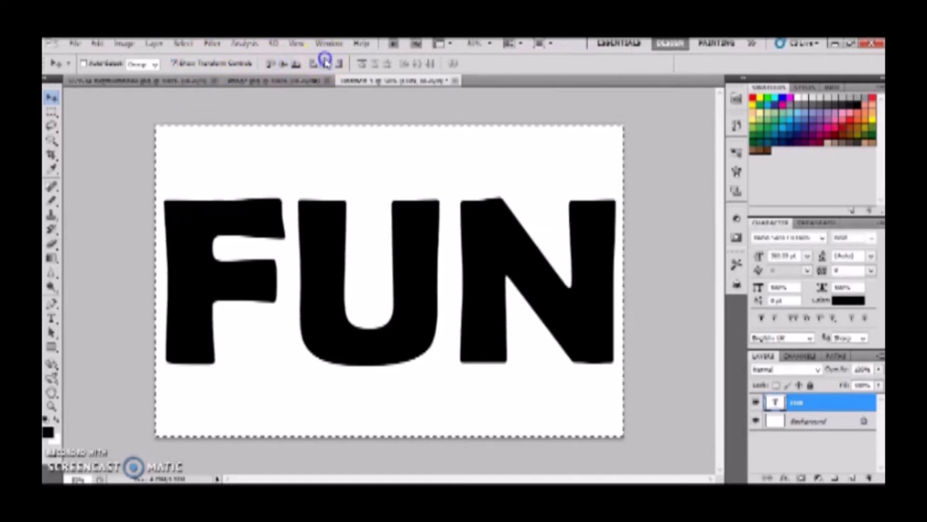
Step: Copy the tree leaves photo from its document into the FUN document as a layer above the text
click(278, 81)
click(85, 80)
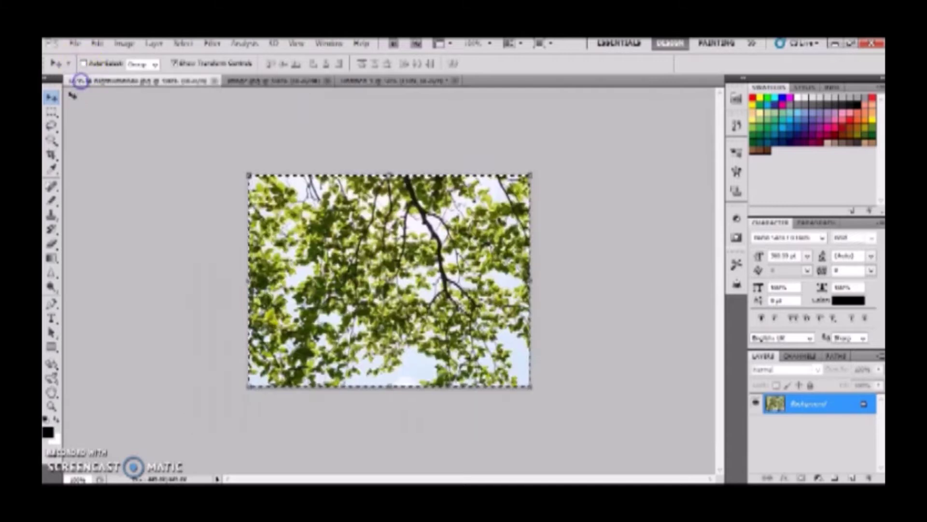
drag(340, 172, 192, 158)
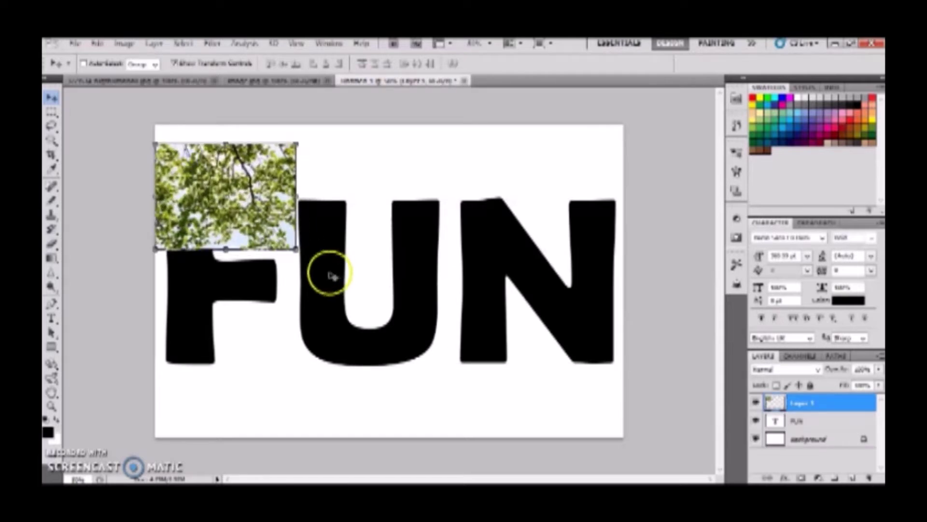
Step: Enlarge and position the leaves photo so it covers the whole canvas, and duplicate its layer twice
key(ctrl+t)
drag(296, 250, 728, 363)
key(Return)
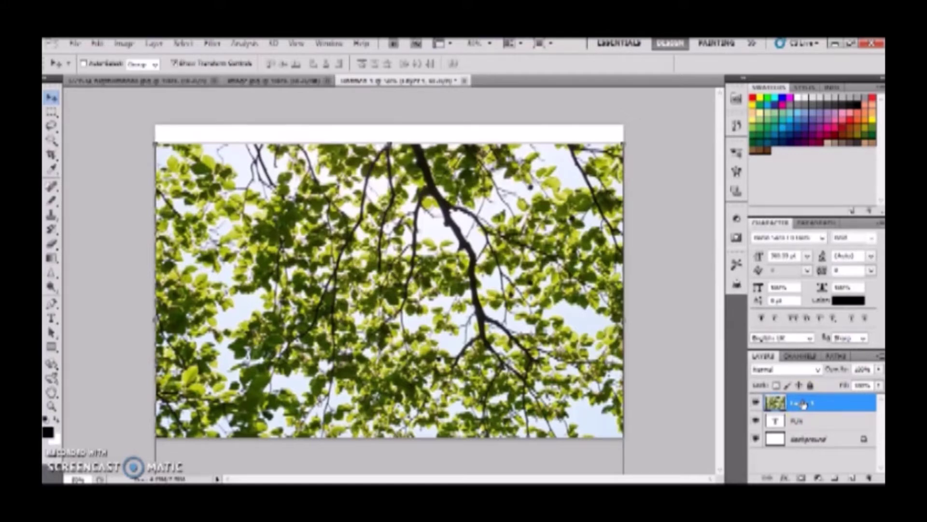
drag(422, 216, 422, 196)
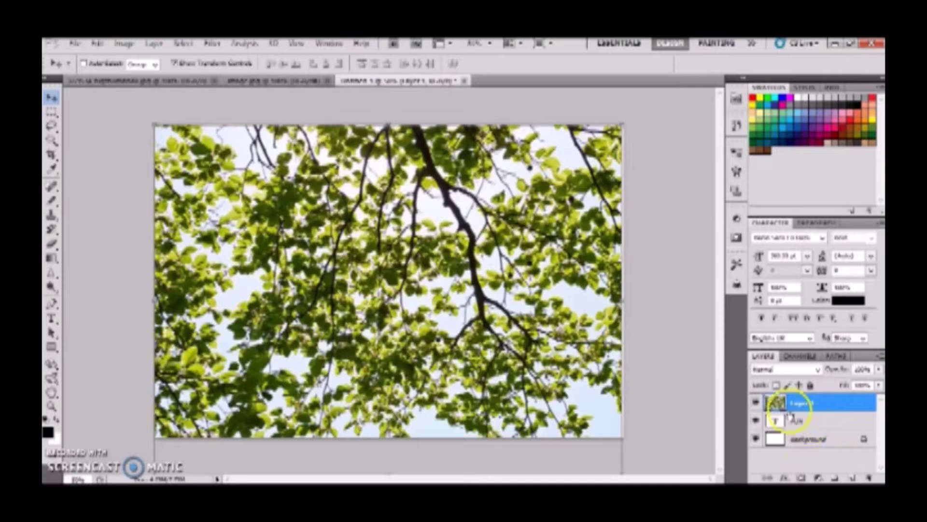
key(ctrl+j)
key(ctrl+j)
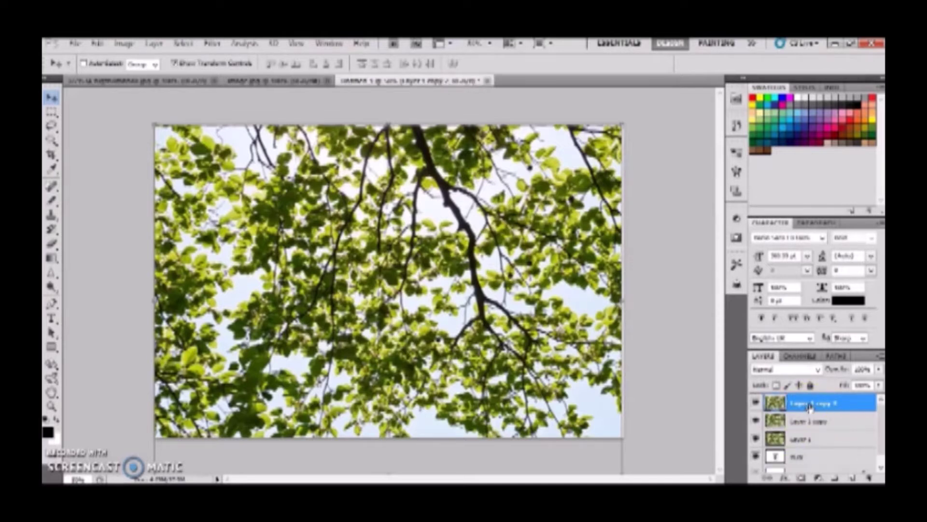
Step: Mask the lowest leaves layer, Layer 1, to the letter F by intersecting the FUN text selection with a rectangle
click(830, 446)
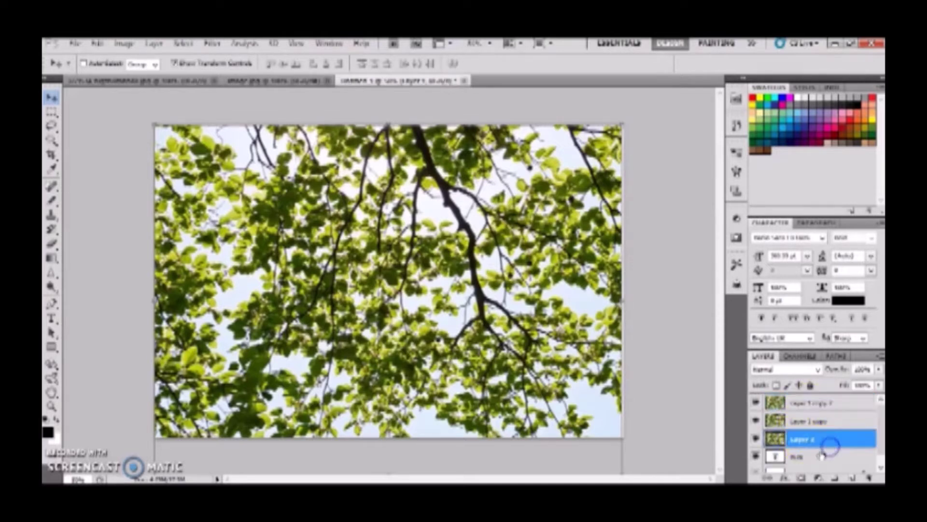
right_click(774, 458)
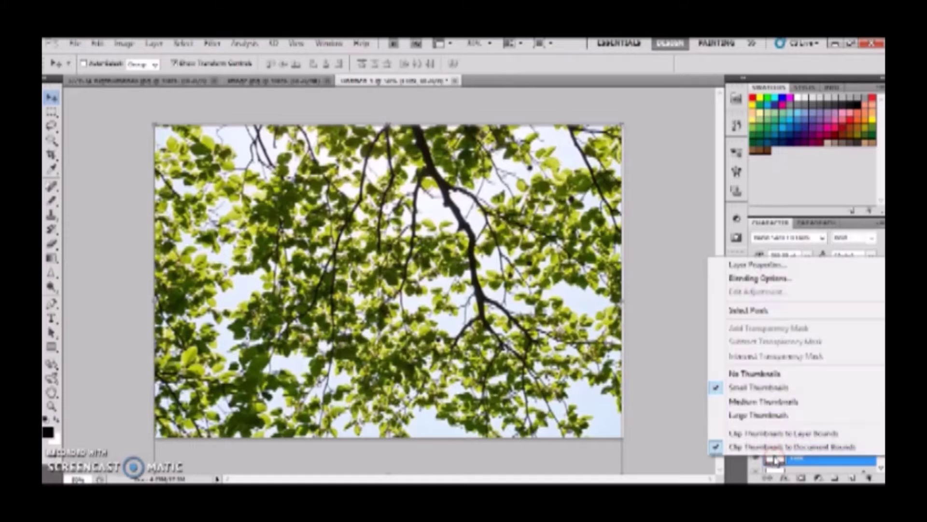
click(767, 310)
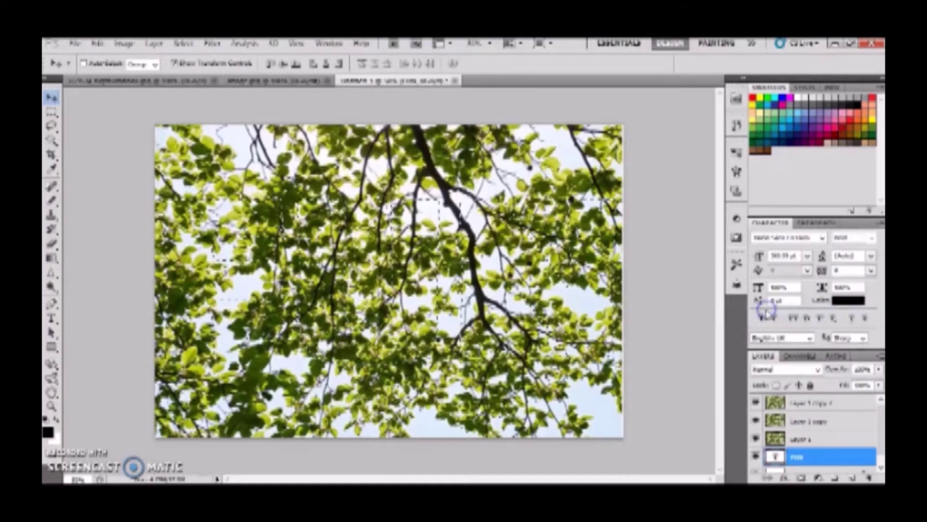
click(814, 434)
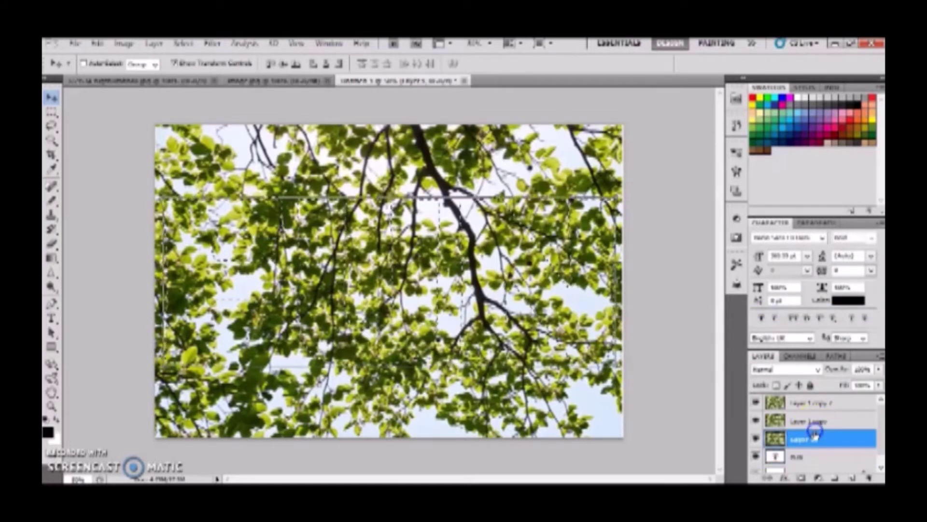
click(52, 113)
click(120, 64)
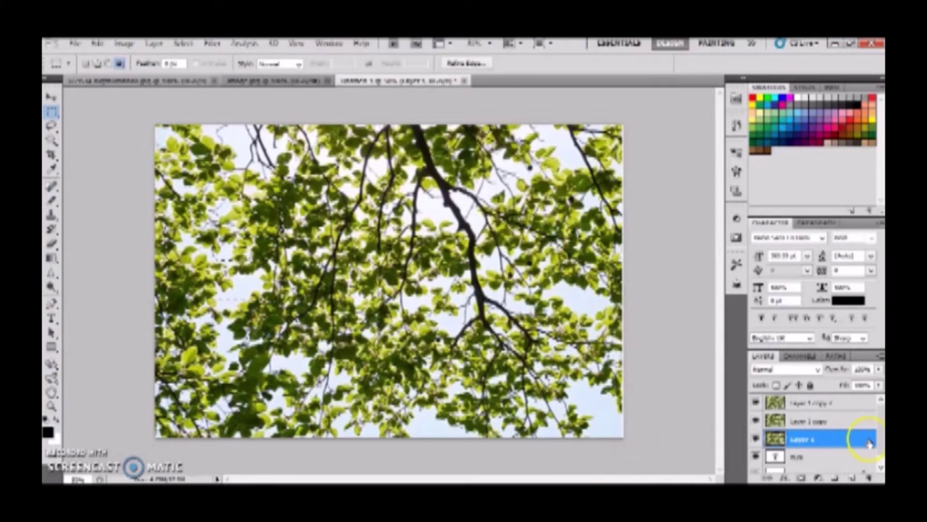
click(801, 477)
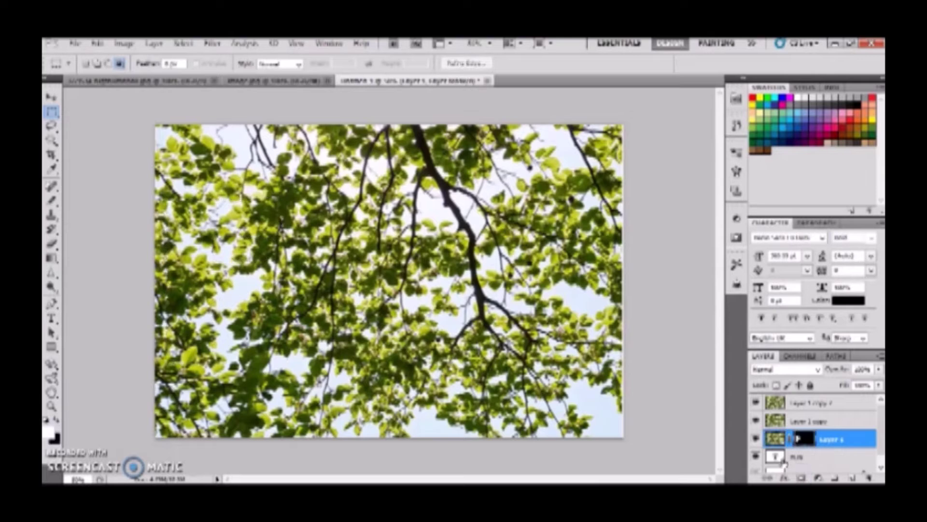
Step: Mask Layer 1 copy to the letter U by intersecting the FUN text selection with a rectangle around that letter
right_click(783, 458)
click(762, 314)
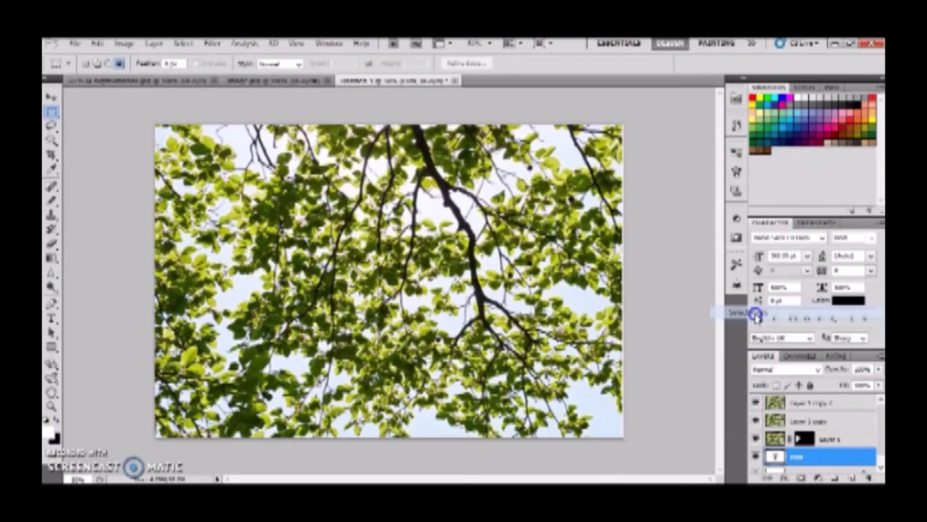
click(804, 421)
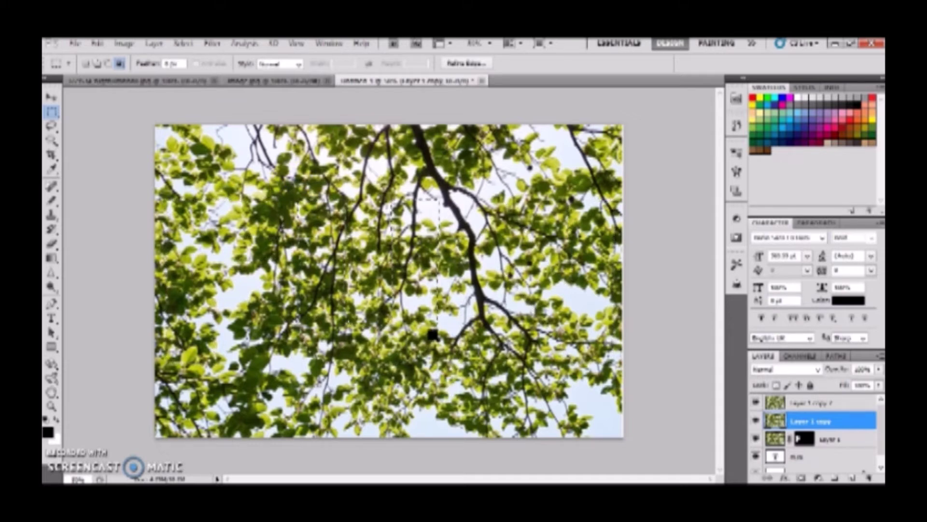
click(801, 478)
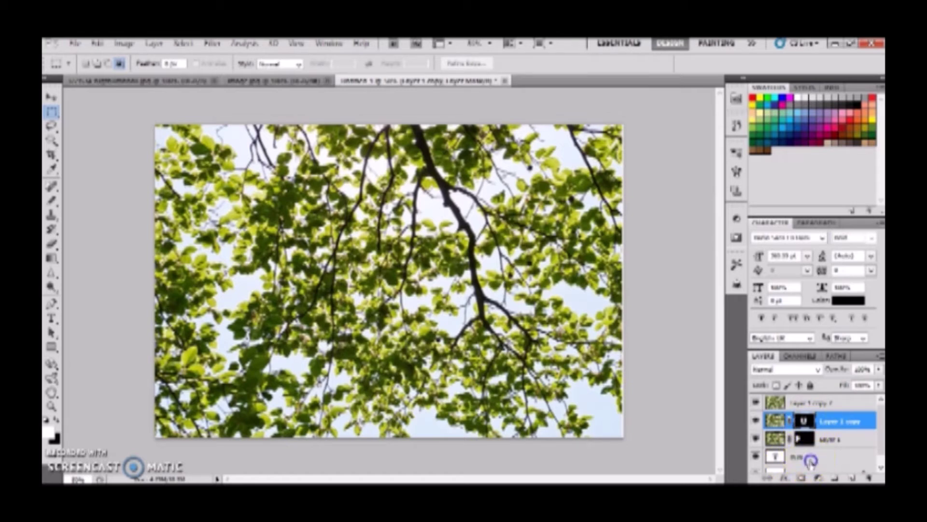
Step: Mask Layer 1 copy 2 to the letter N by intersecting the FUN text selection with a rectangle, and hide the text layer
click(778, 458)
right_click(775, 457)
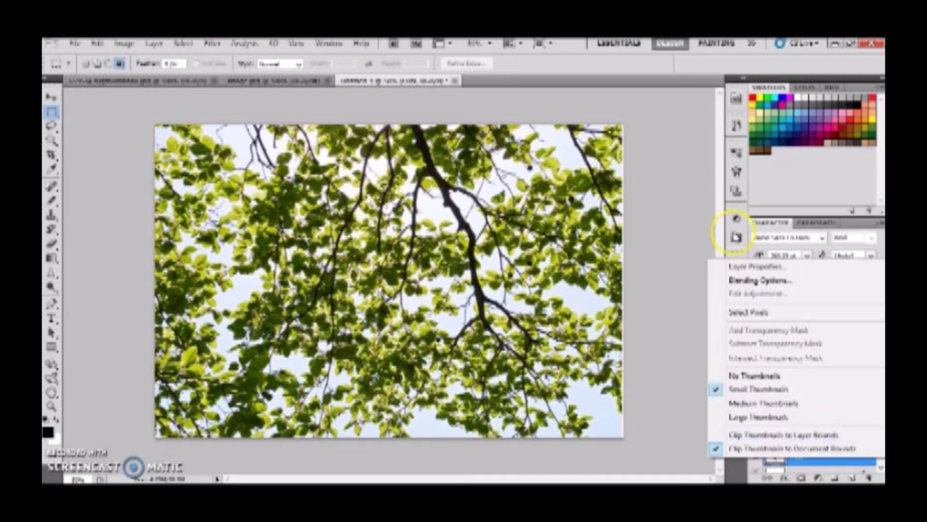
click(730, 313)
click(811, 402)
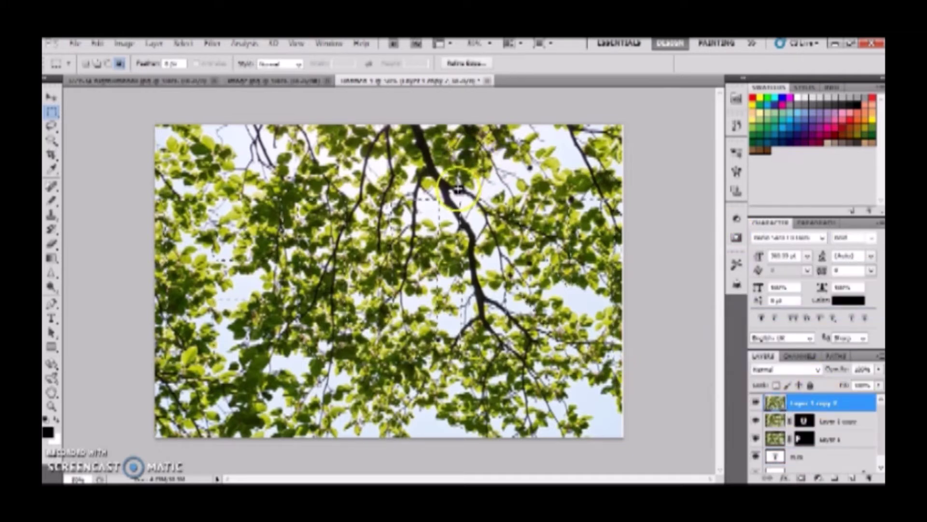
click(634, 400)
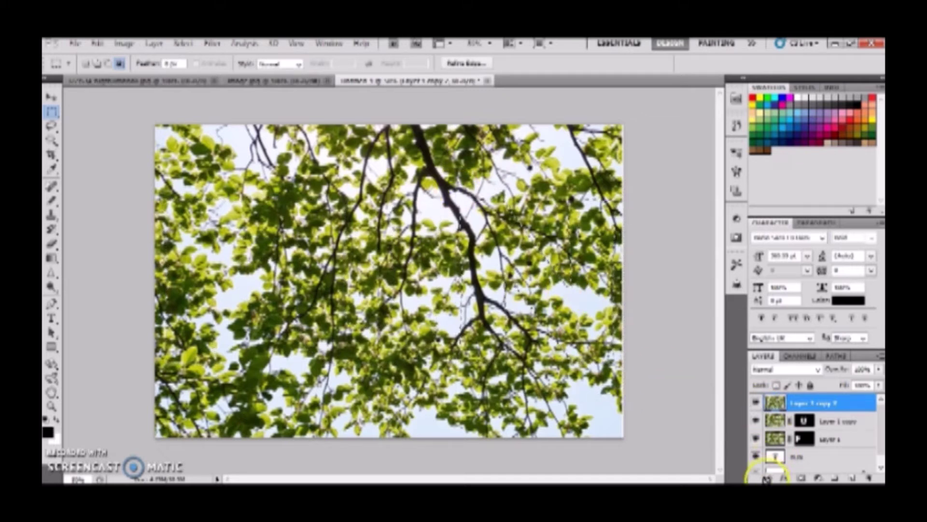
click(799, 478)
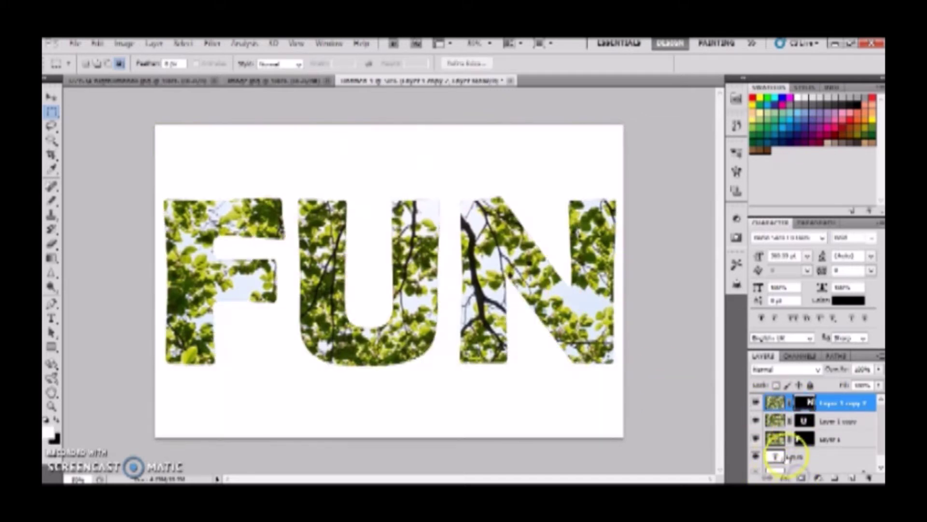
click(754, 457)
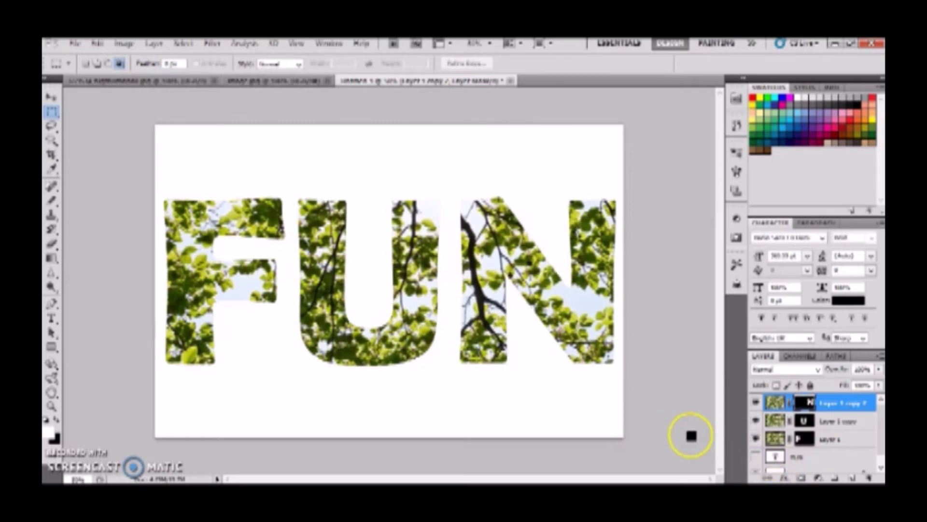
Step: Move the three masked leaves layers into a new layer group, and rename and collapse the group
click(53, 100)
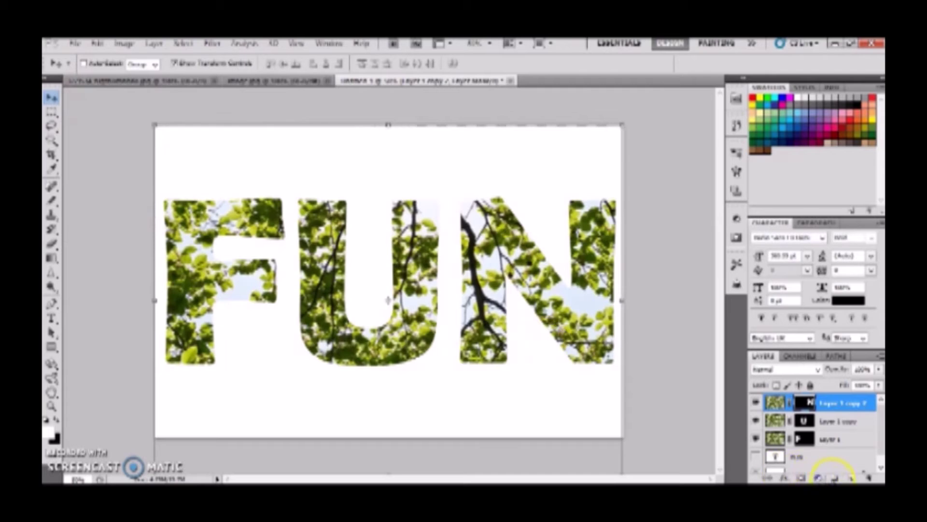
click(834, 478)
drag(827, 457, 818, 401)
drag(827, 456, 821, 401)
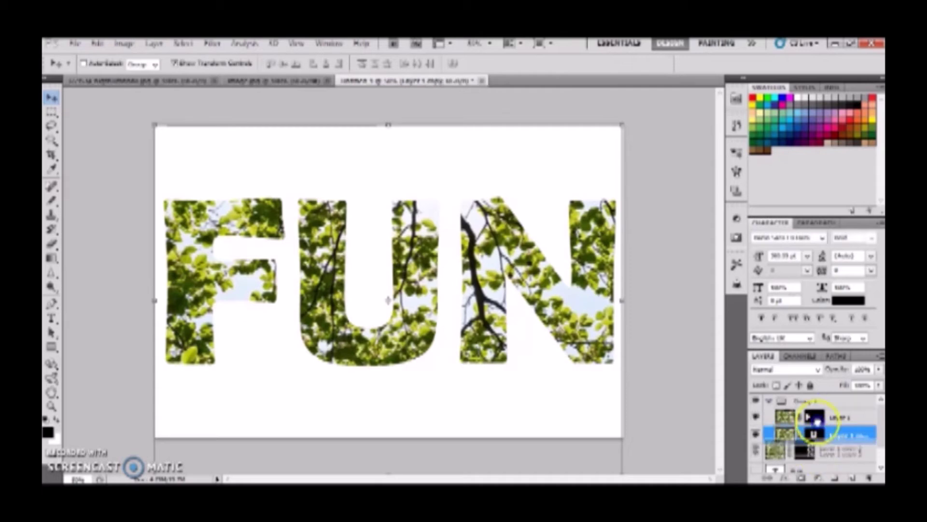
drag(827, 452, 810, 404)
double_click(801, 402)
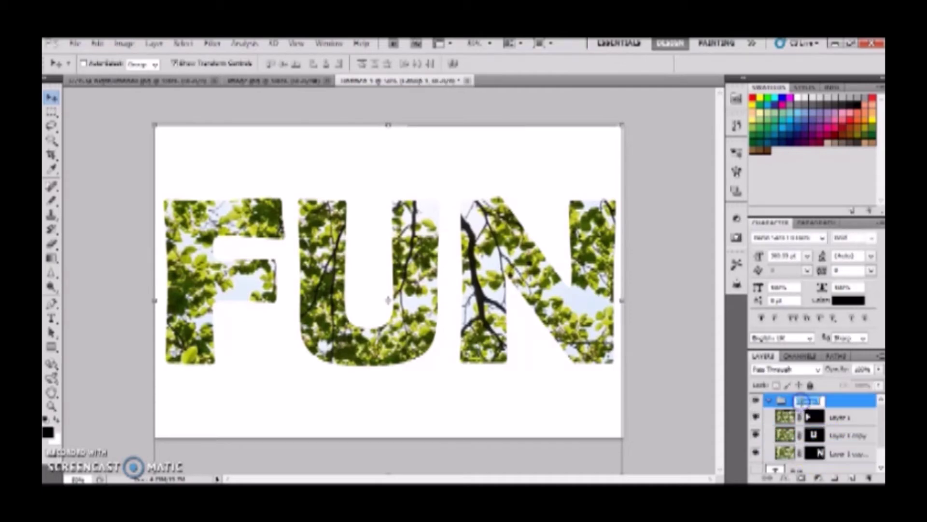
key(Return)
click(770, 401)
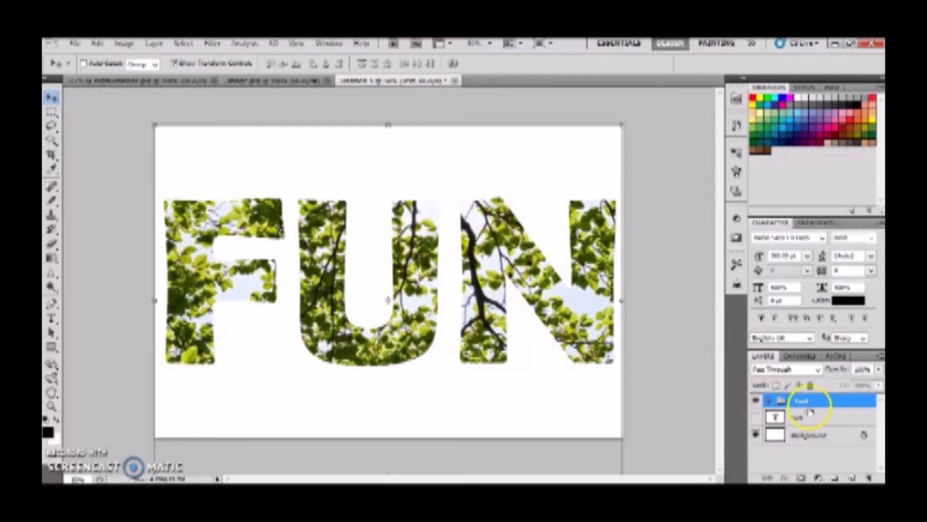
Step: Add a Gradient Map adjustment layer above the leaves group using the Double exposure 1 gradient preset
click(818, 477)
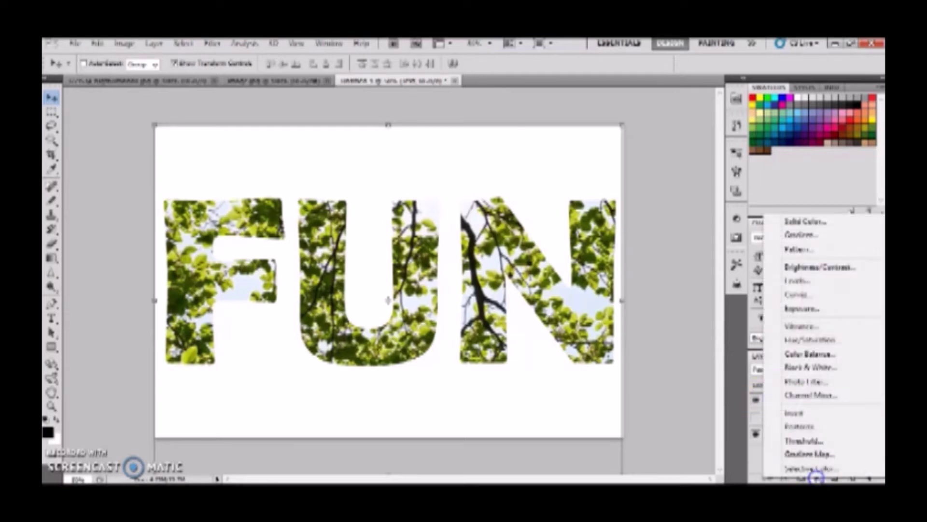
click(822, 452)
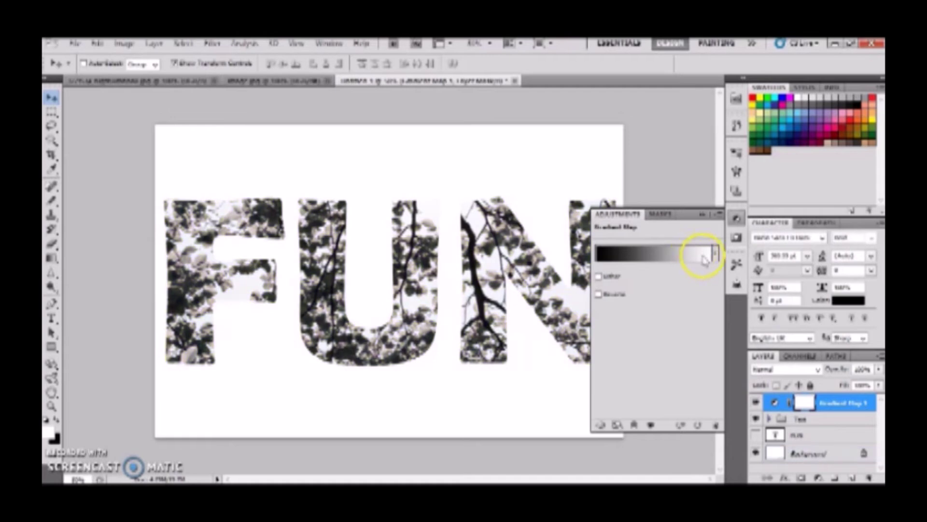
click(687, 255)
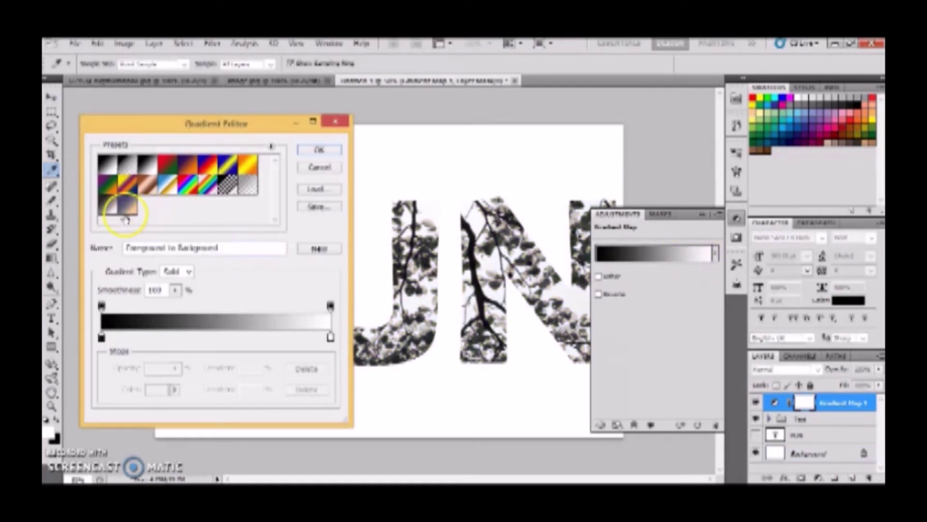
click(107, 208)
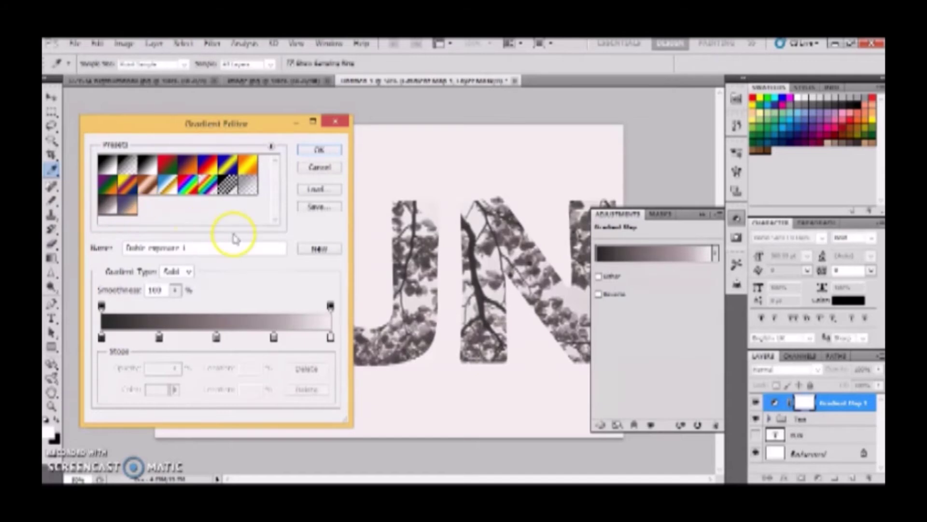
click(311, 151)
Step: Copy the city skyline photo from its document into the FUN document as a layer above the gradient map
key(v)
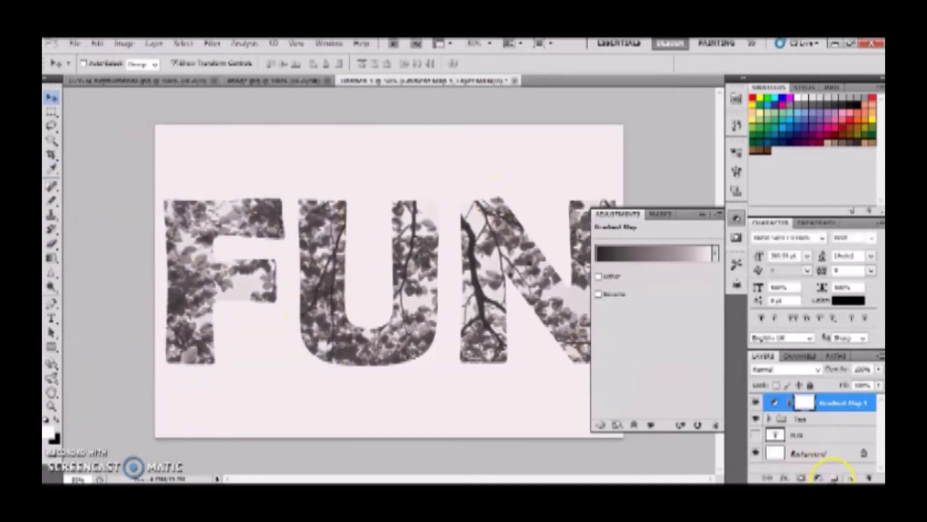
click(253, 81)
drag(263, 198, 191, 155)
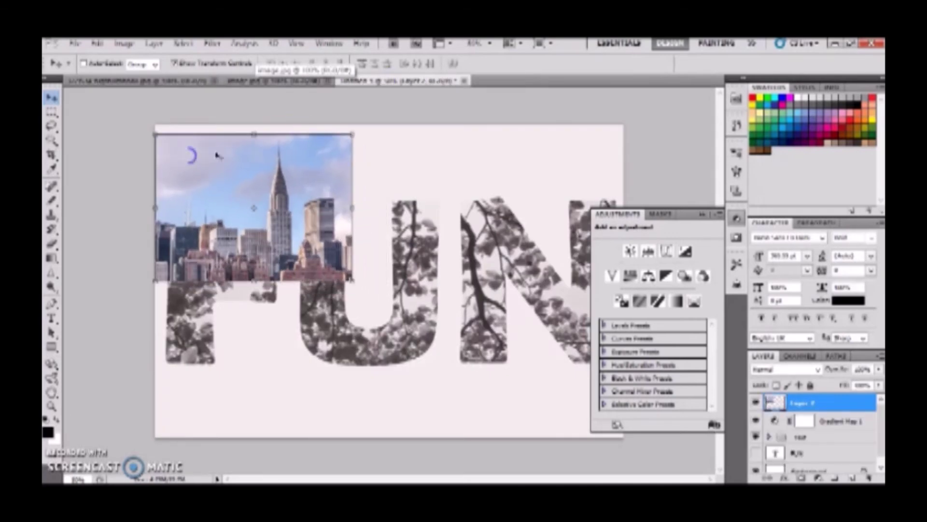
Step: Enlarge and position the skyline photo with Free Transform so it covers the whole canvas
click(702, 214)
key(ctrl+t)
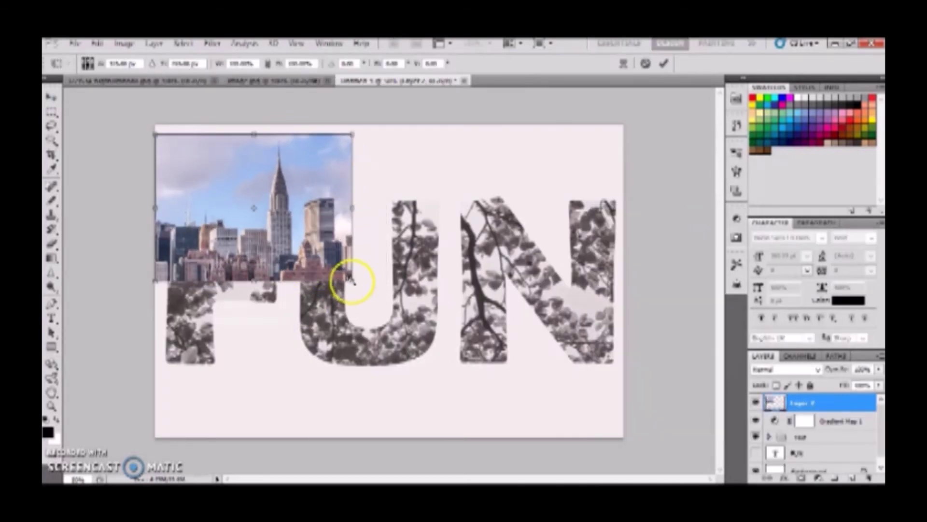
drag(351, 280, 516, 363)
drag(635, 407, 693, 416)
double_click(523, 261)
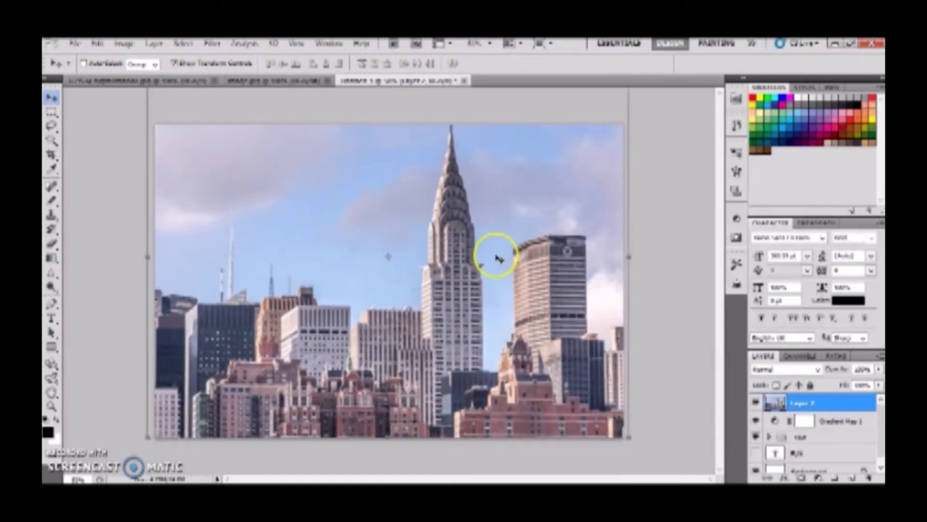
Step: Mask the skyline photo, Layer 2, to all the letters using the pixel selection of the FUN text layer
click(792, 453)
right_click(777, 452)
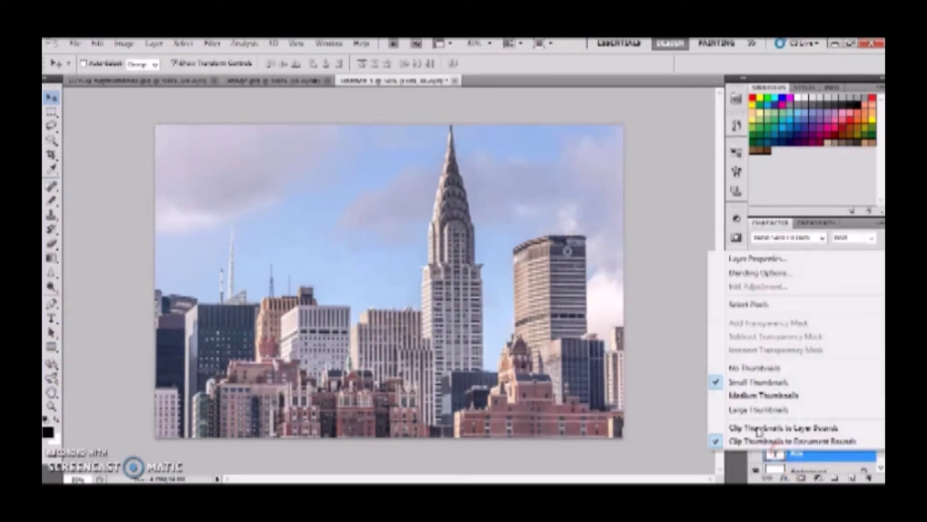
click(752, 305)
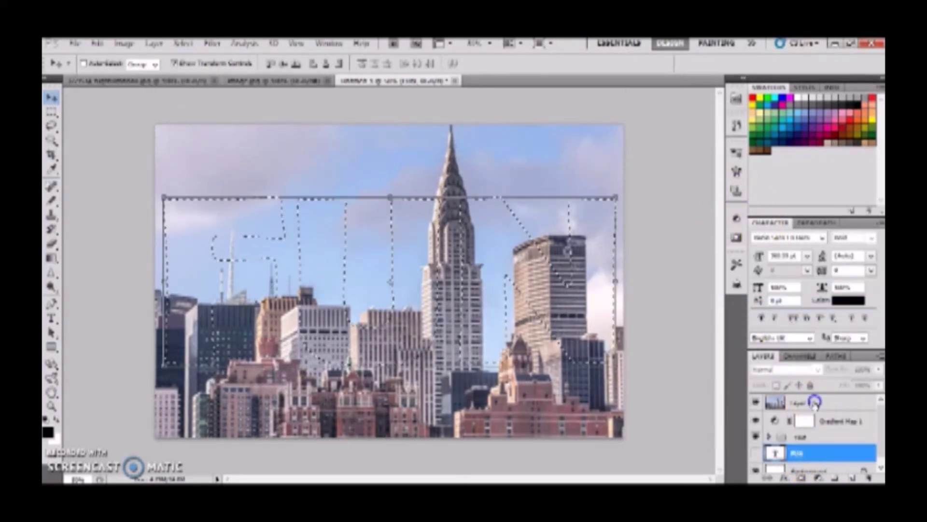
click(809, 403)
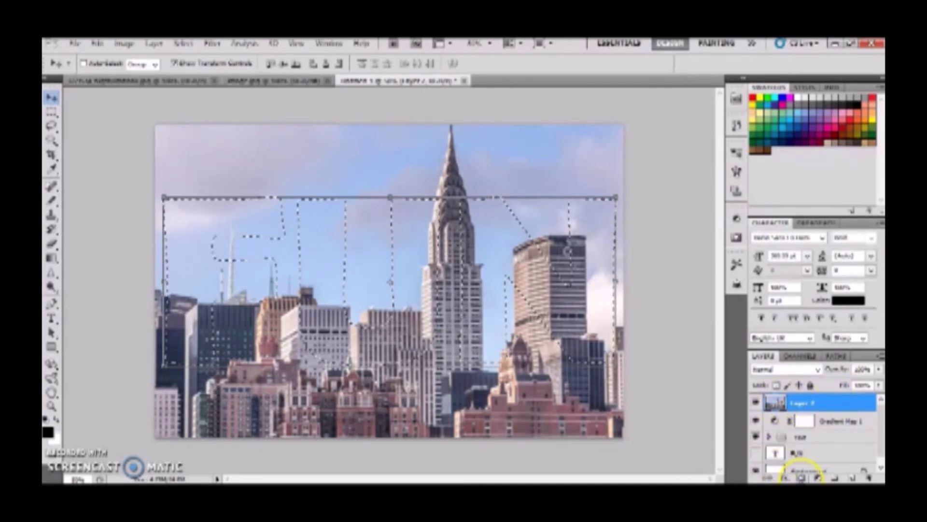
click(801, 478)
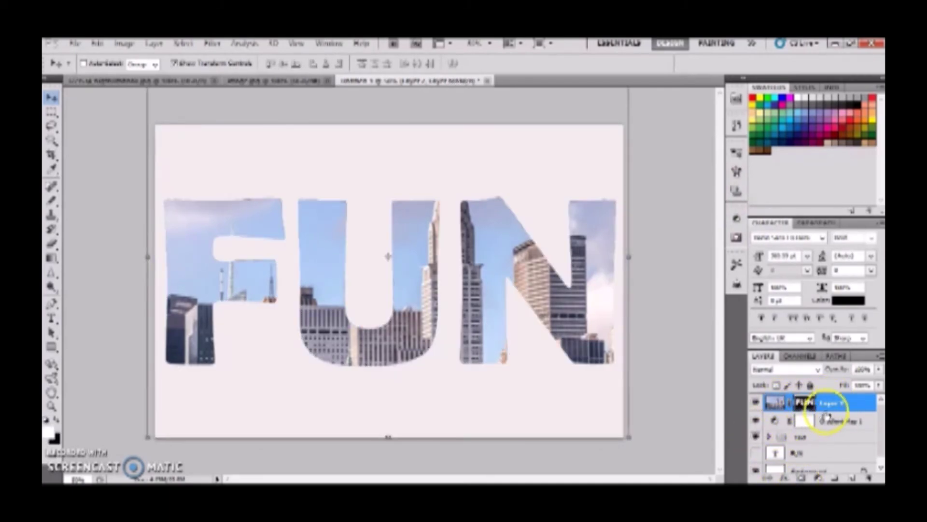
Step: Add a second Gradient Map adjustment layer above the skyline using the Double exposure 2 gradient preset
click(817, 478)
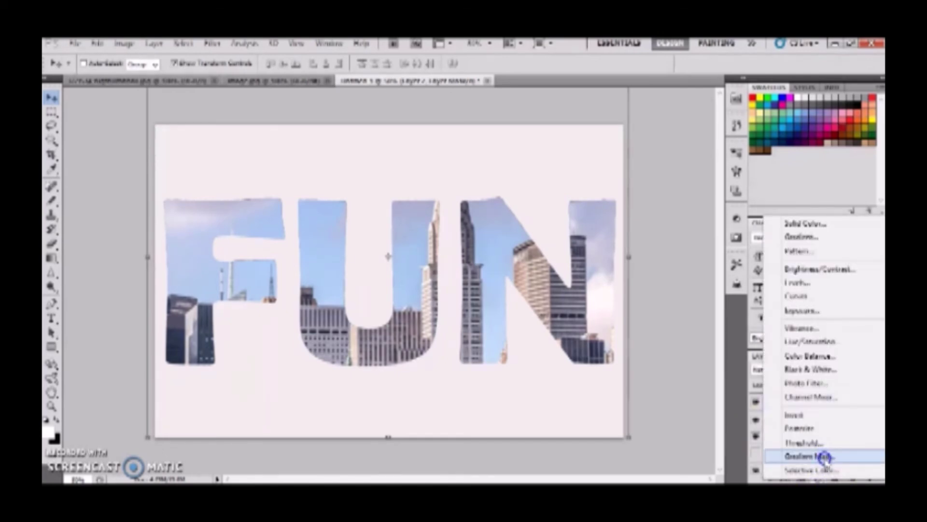
click(772, 457)
click(653, 253)
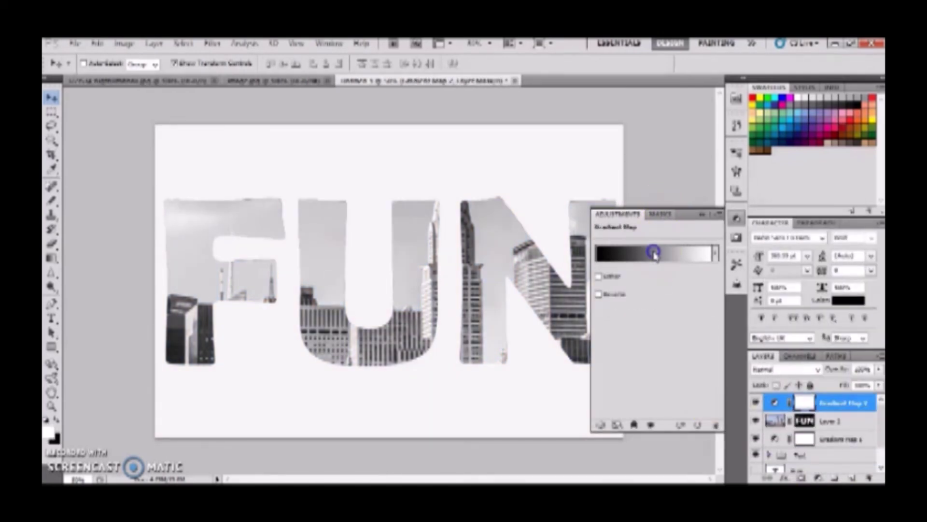
click(127, 204)
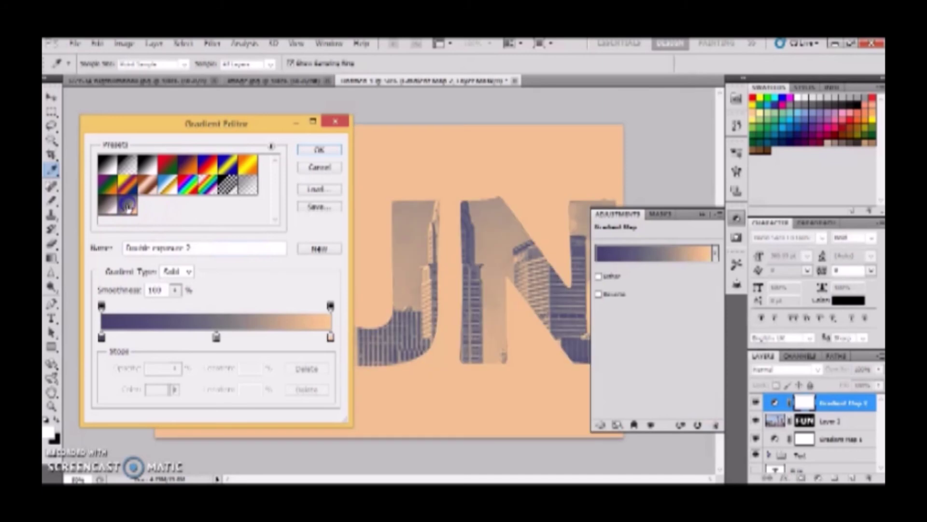
click(306, 152)
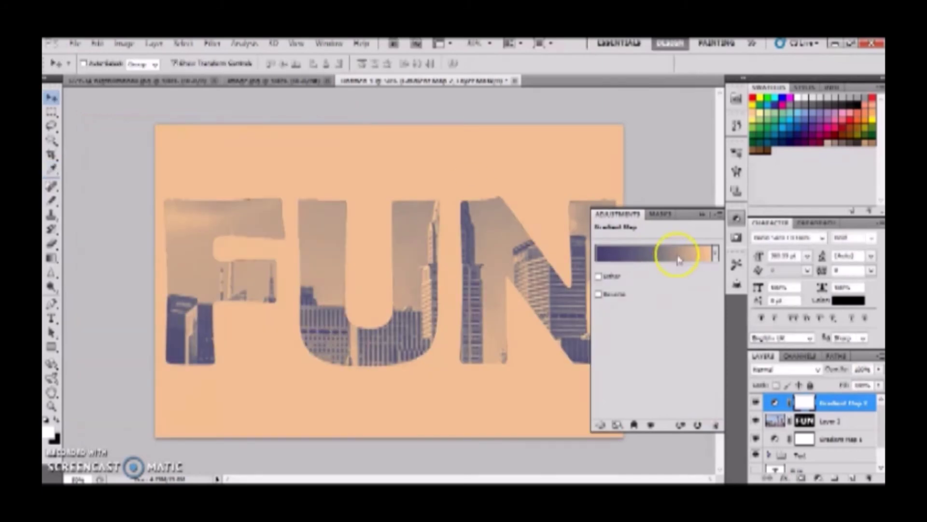
click(699, 213)
Step: Set the upper gradient map layer's opacity to 35%, and lower the skyline layer's opacity so the leaves show through
click(863, 369)
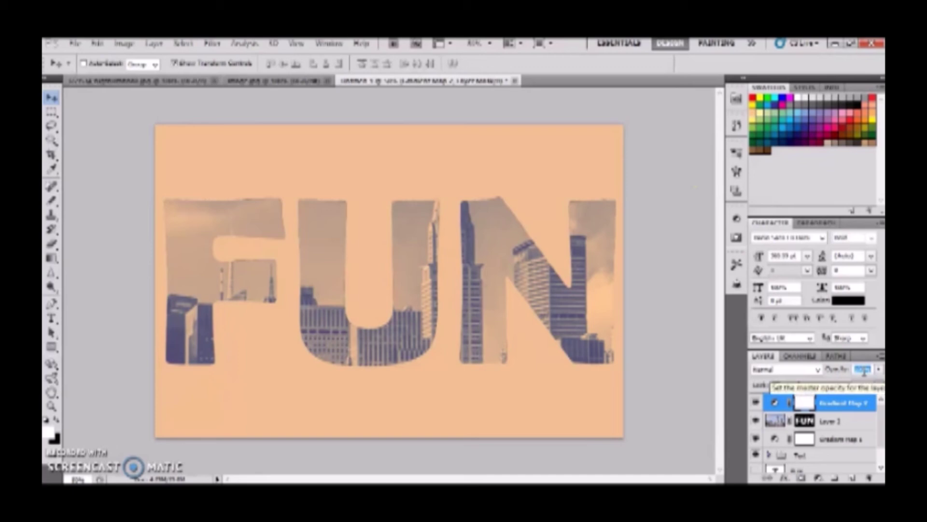
text(35)
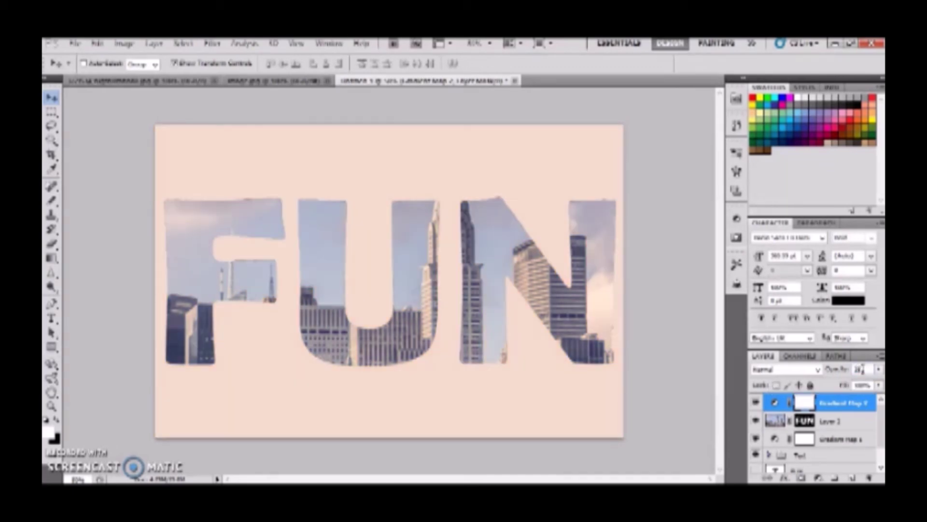
click(843, 422)
click(780, 421)
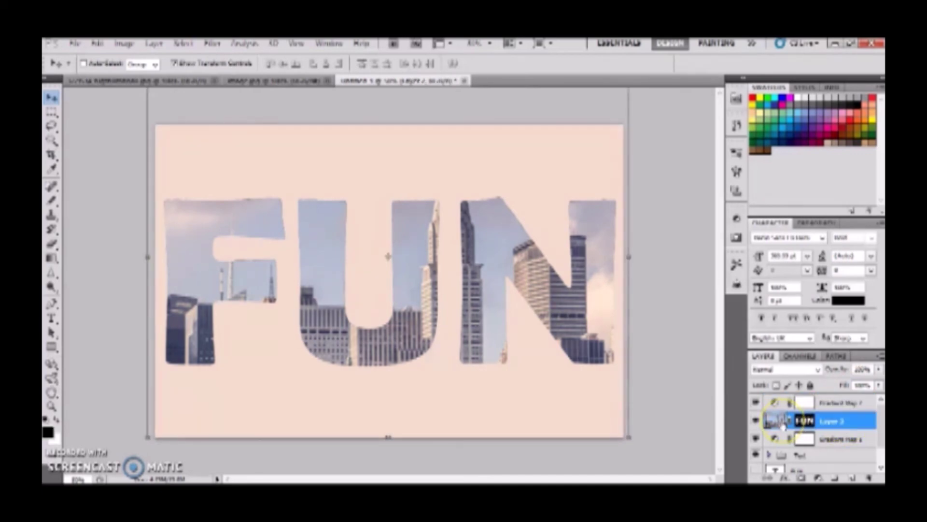
click(863, 370)
text(40)
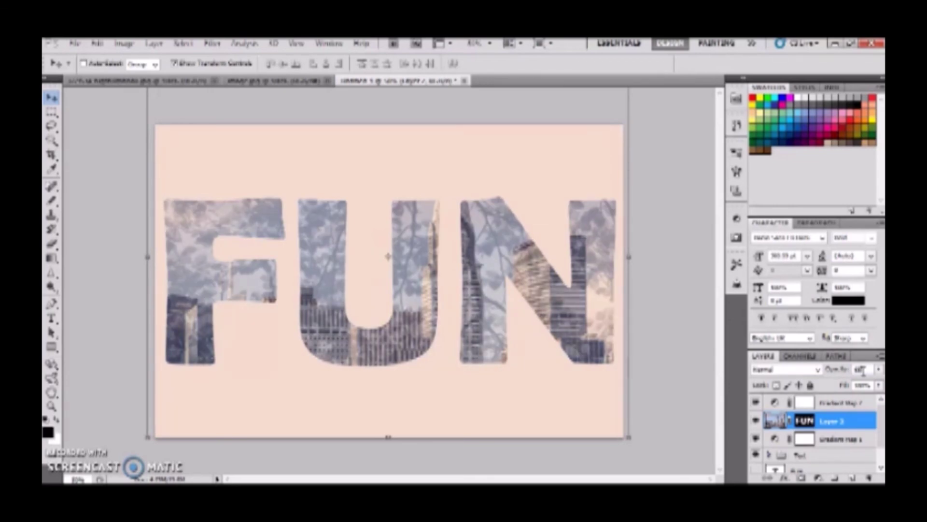
Step: Activate the Rectangular Marquee tool
click(50, 113)
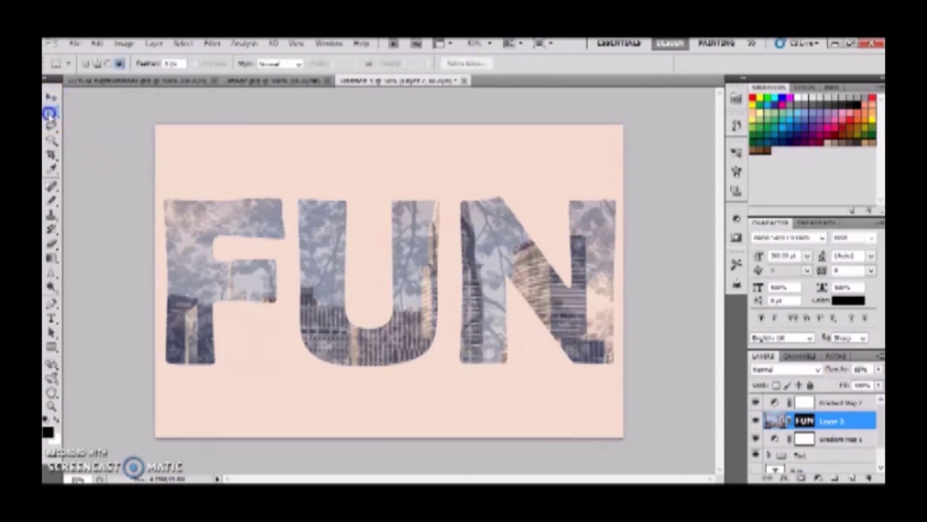